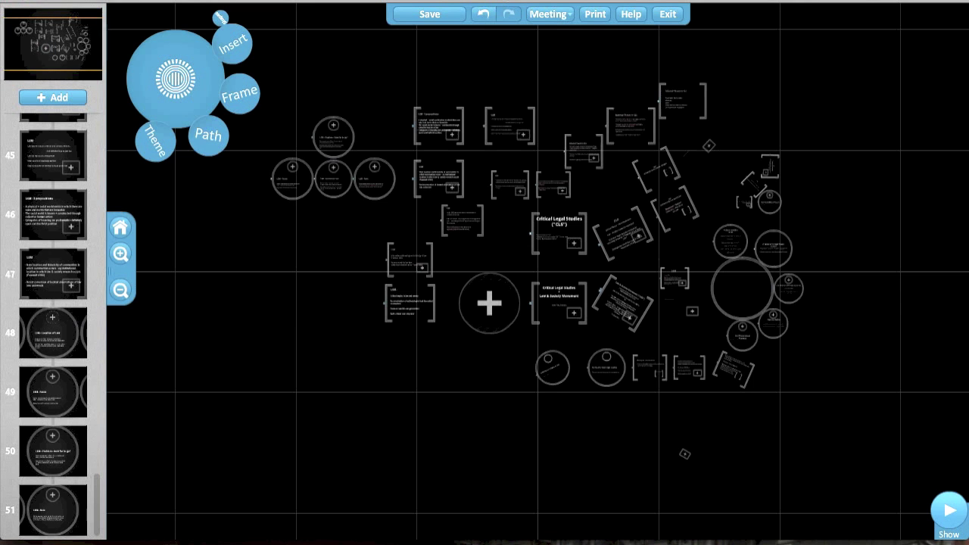
- Scroll the slide sidebar back to the top so slides 1–7 are visible
scroll(53, 326, up, 10)
scroll(53, 326, up, 10)
scroll(53, 326, up, 10)
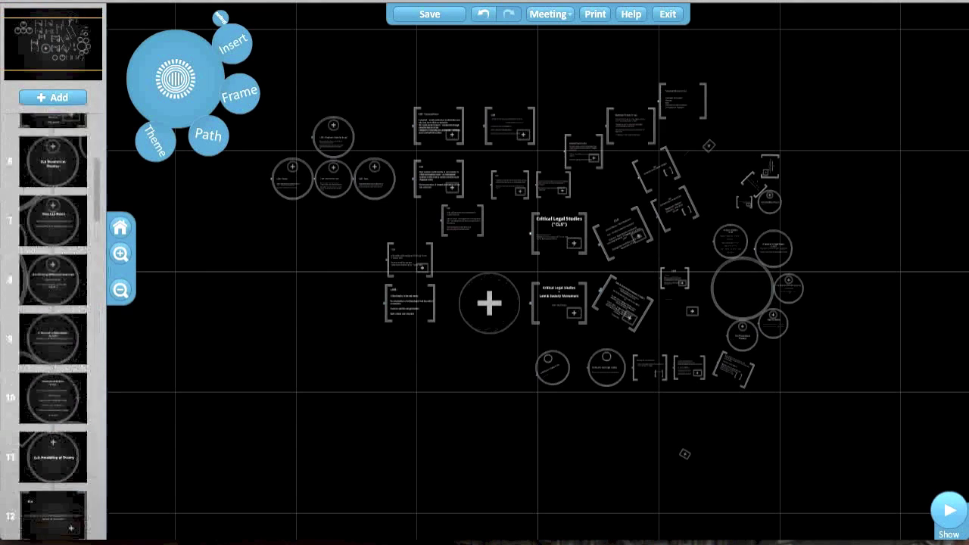
scroll(53, 326, up, 5)
click(57, 148)
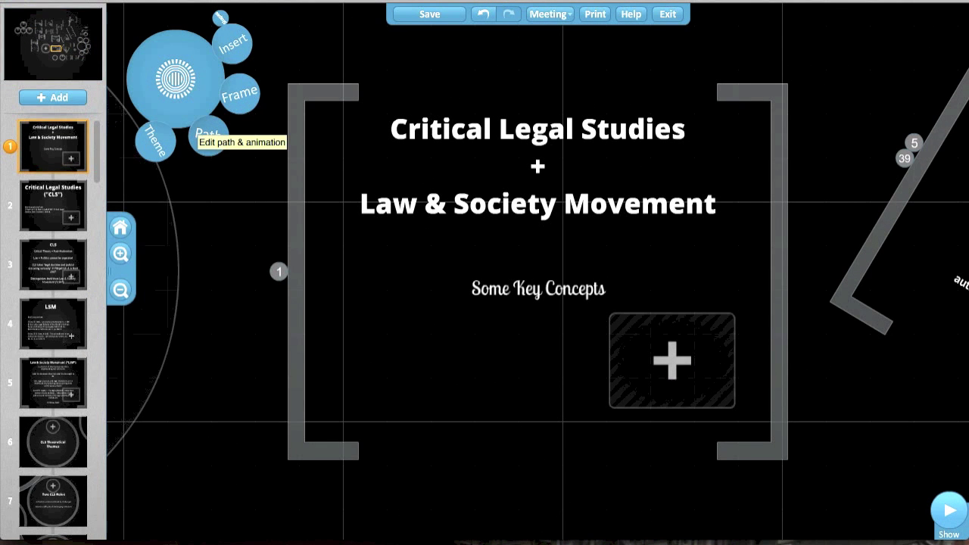
click(206, 134)
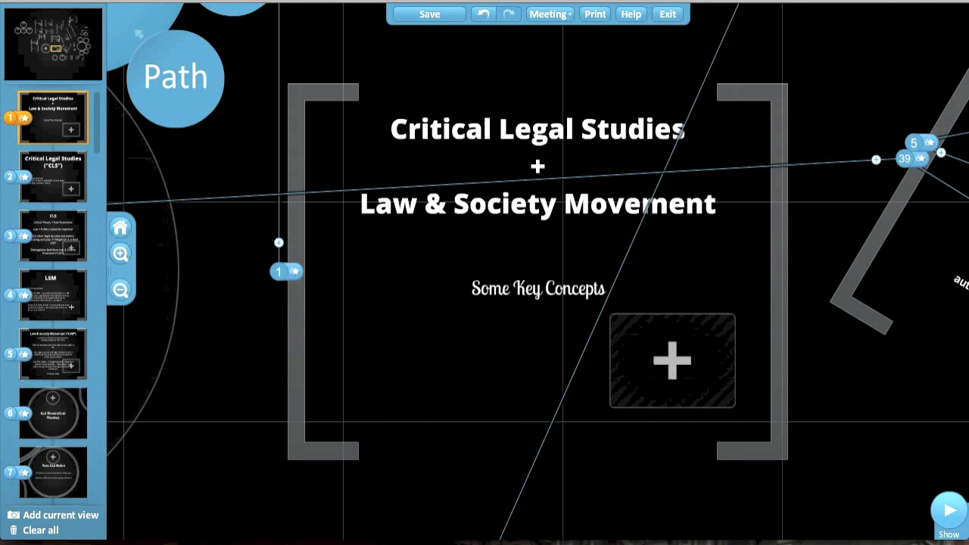
click(120, 227)
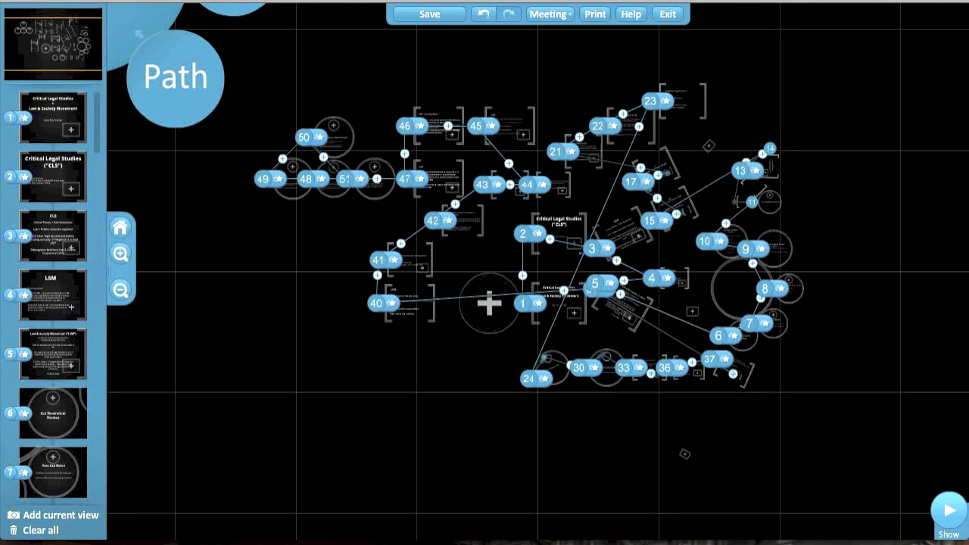
click(175, 77)
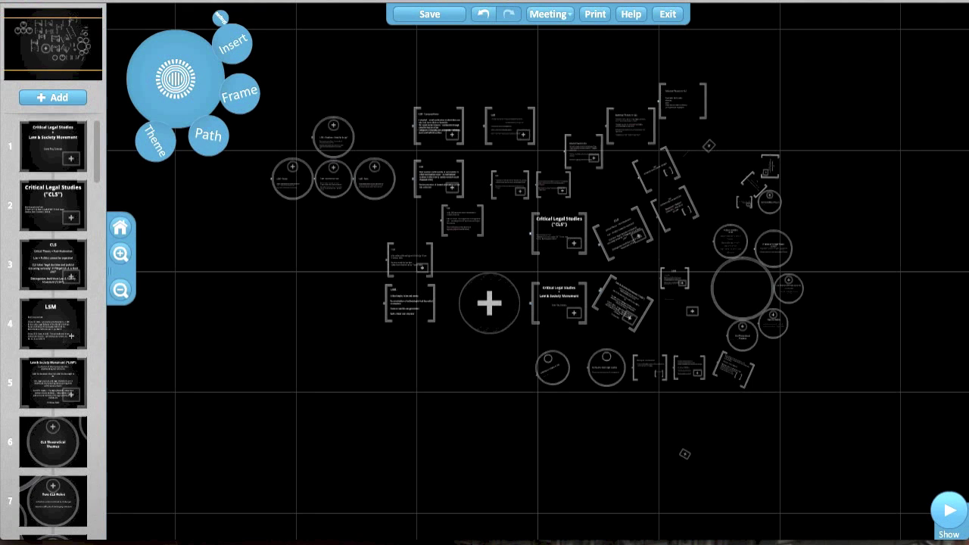
click(47, 160)
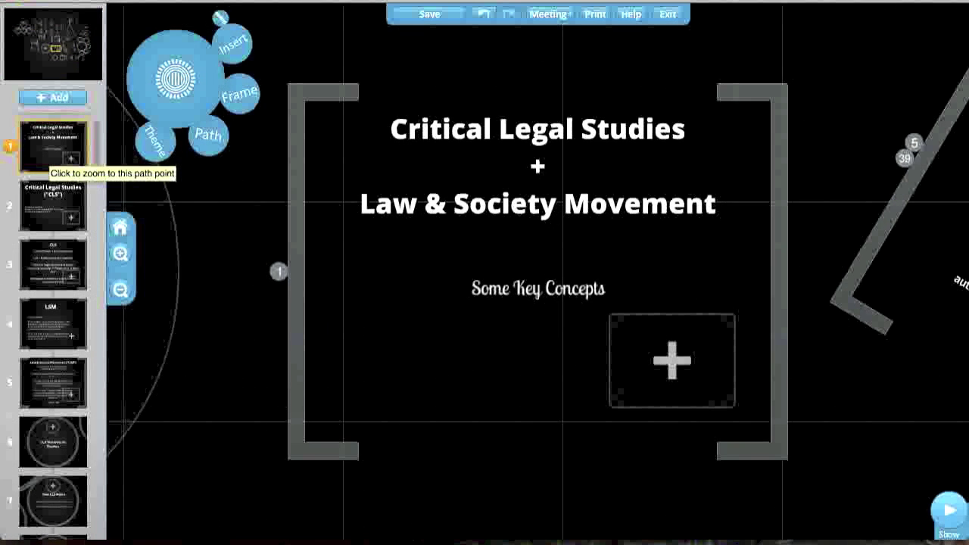
click(47, 190)
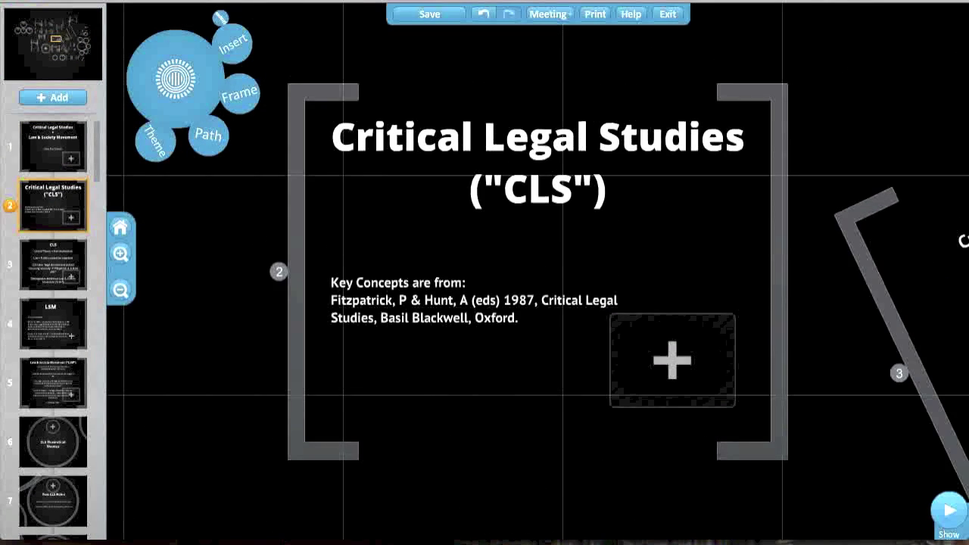
click(53, 265)
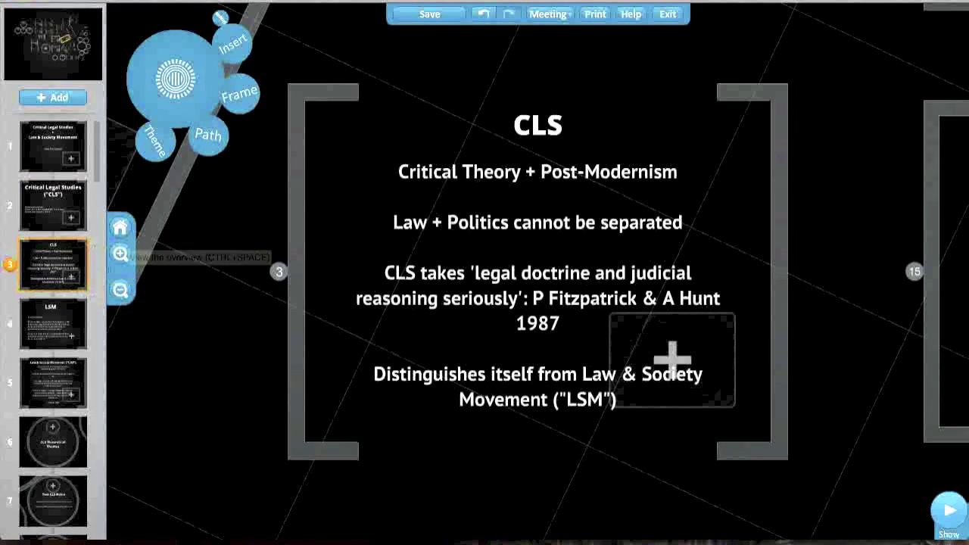
click(120, 227)
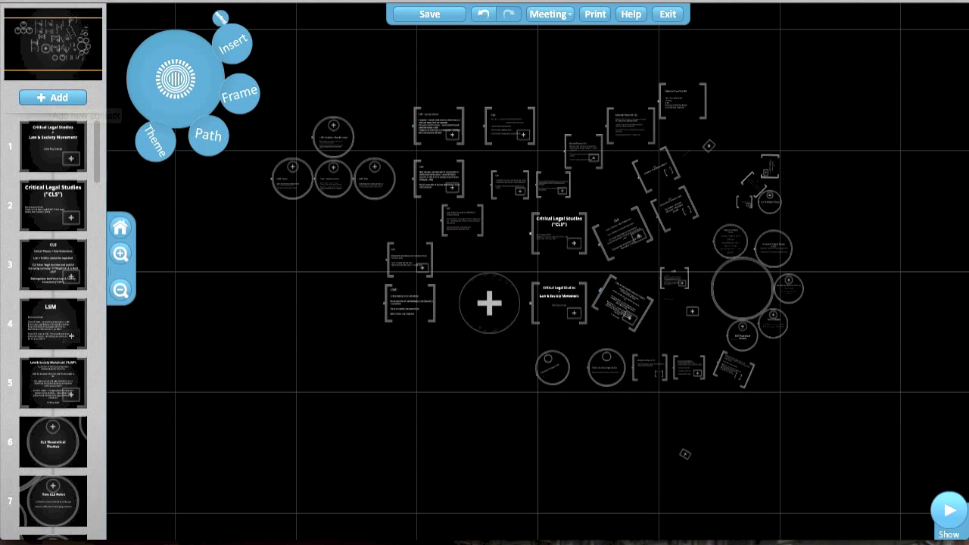
- Insert a bracket-style frame as path step 52, after trying the circle and image types
click(53, 97)
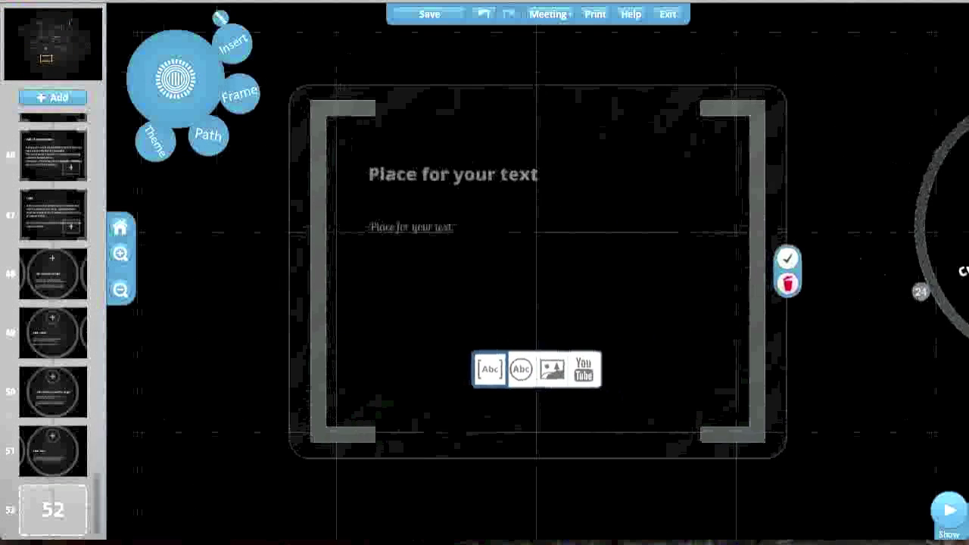
click(521, 368)
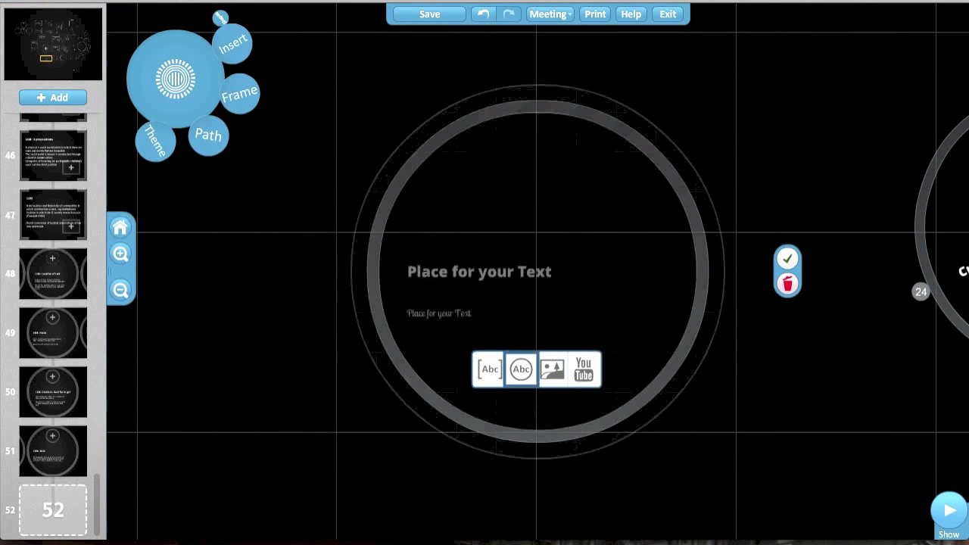
click(552, 369)
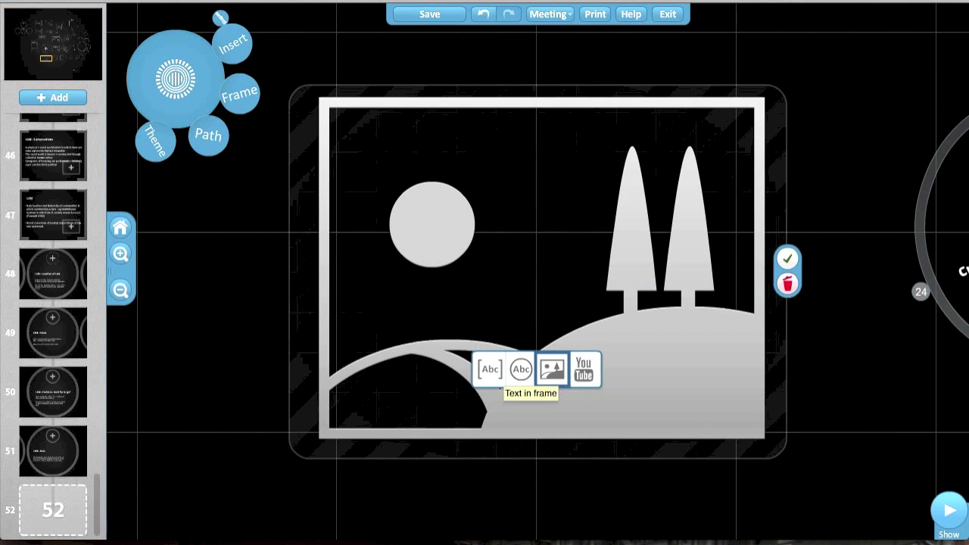
click(490, 369)
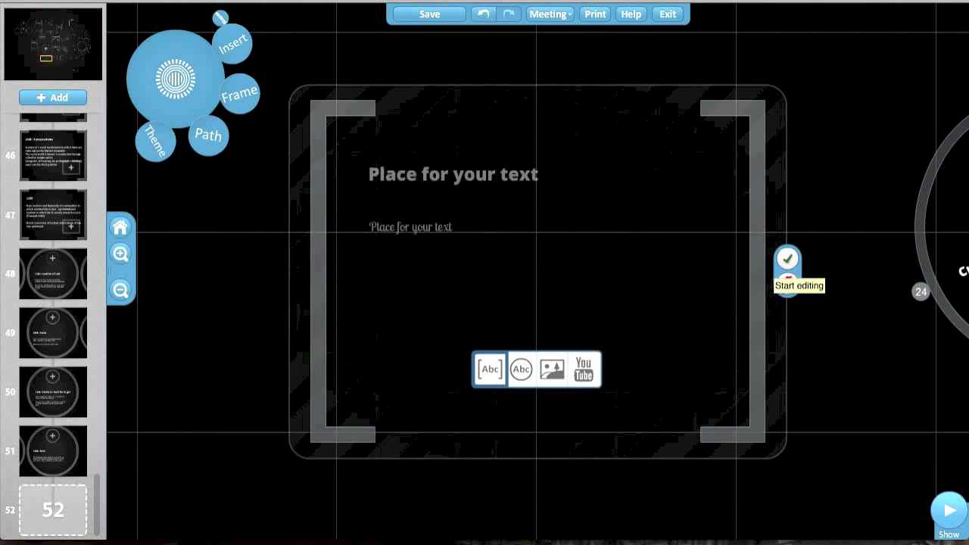
click(787, 259)
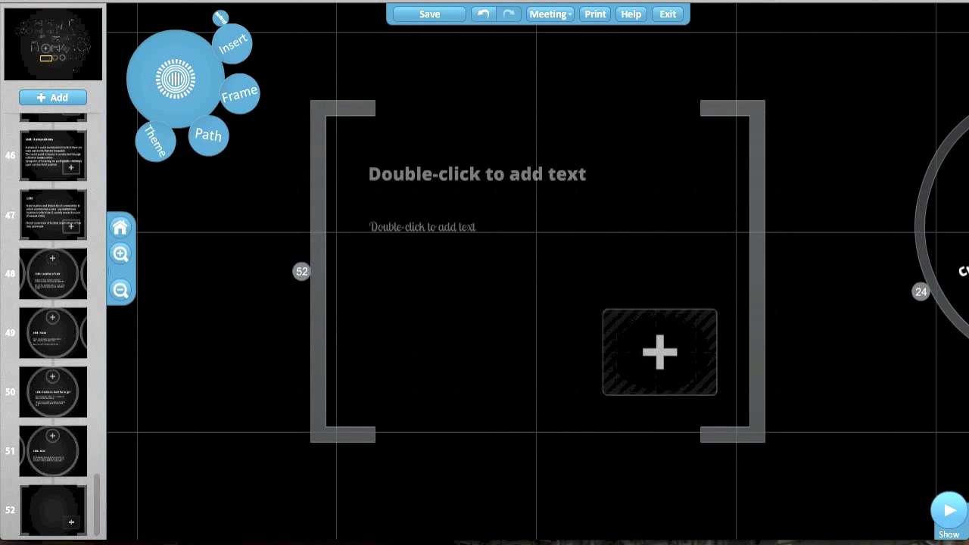
- Type the title 'This is a test' into frame 52's title placeholder
click(477, 173)
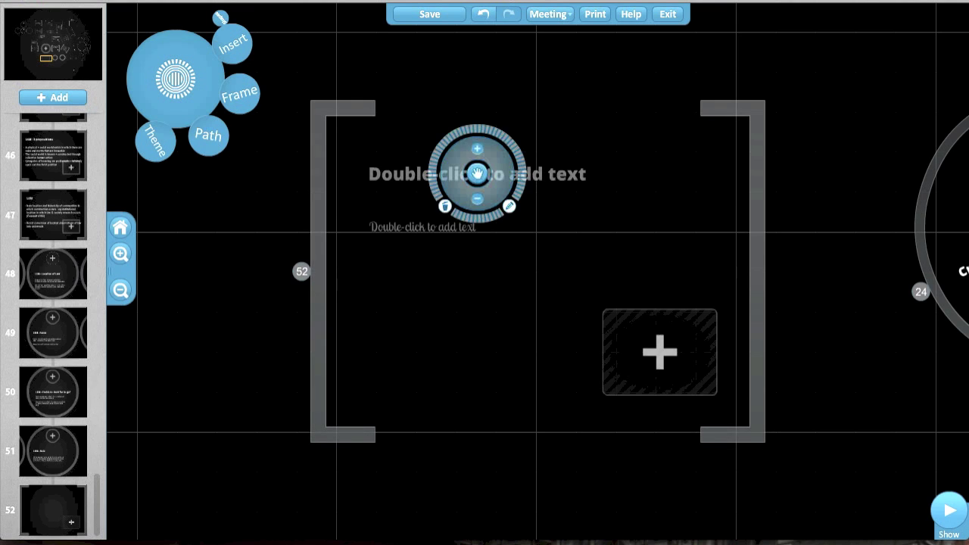
click(509, 206)
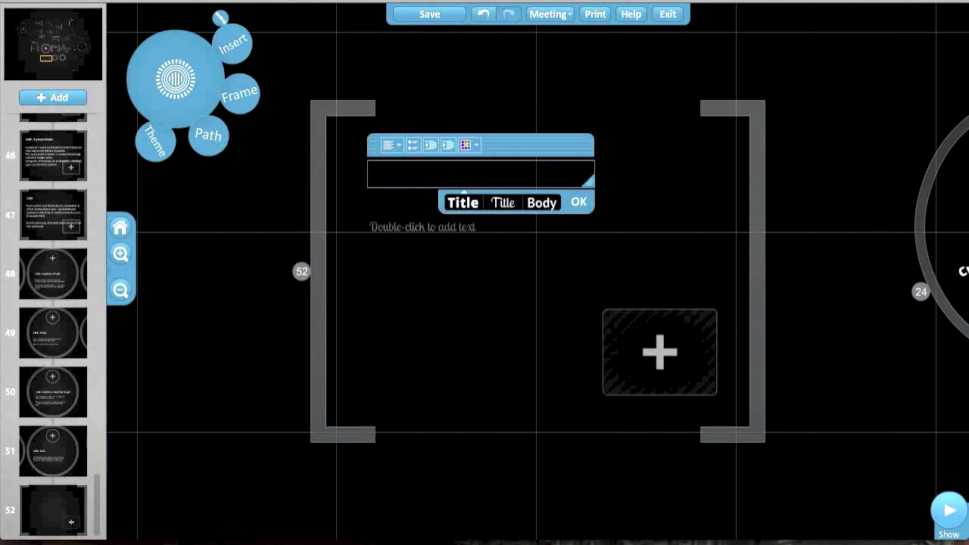
text(This)
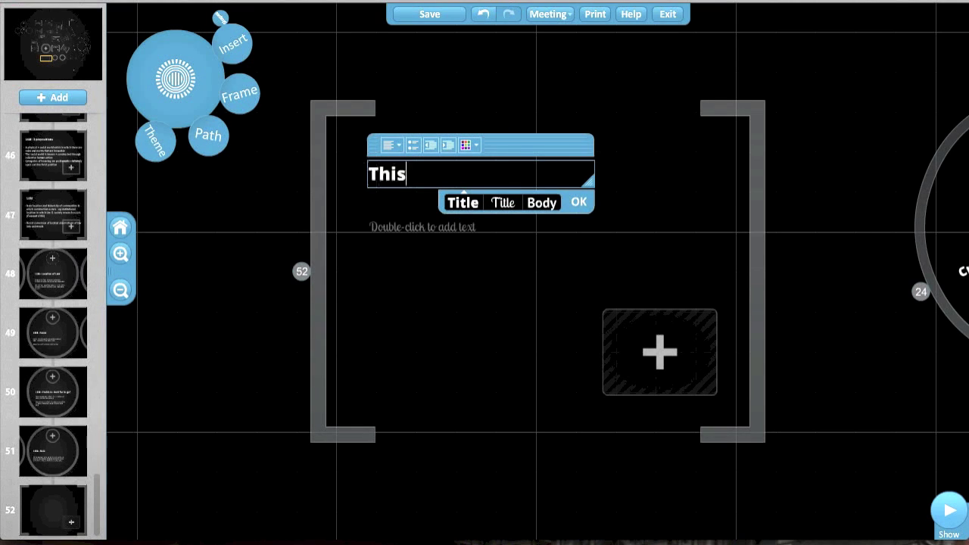
text( is a test)
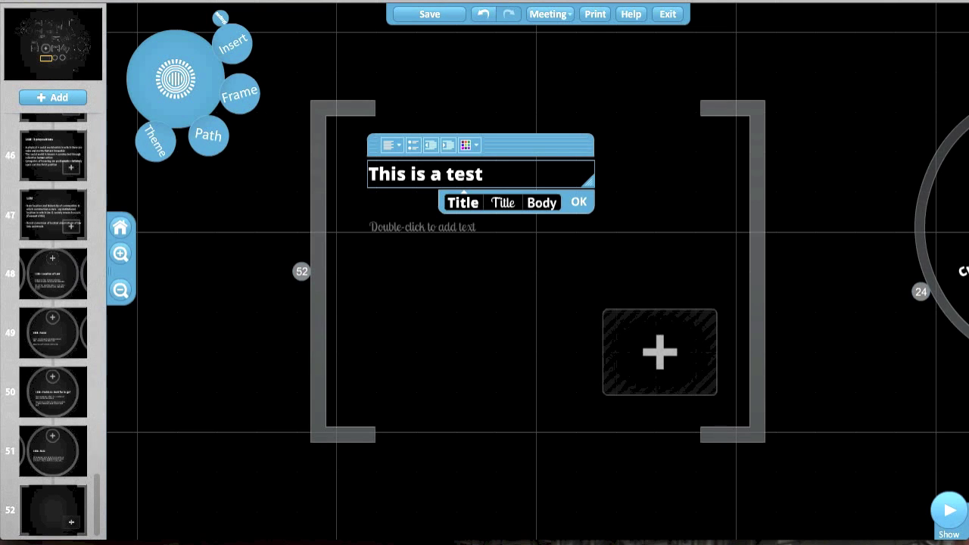
click(503, 202)
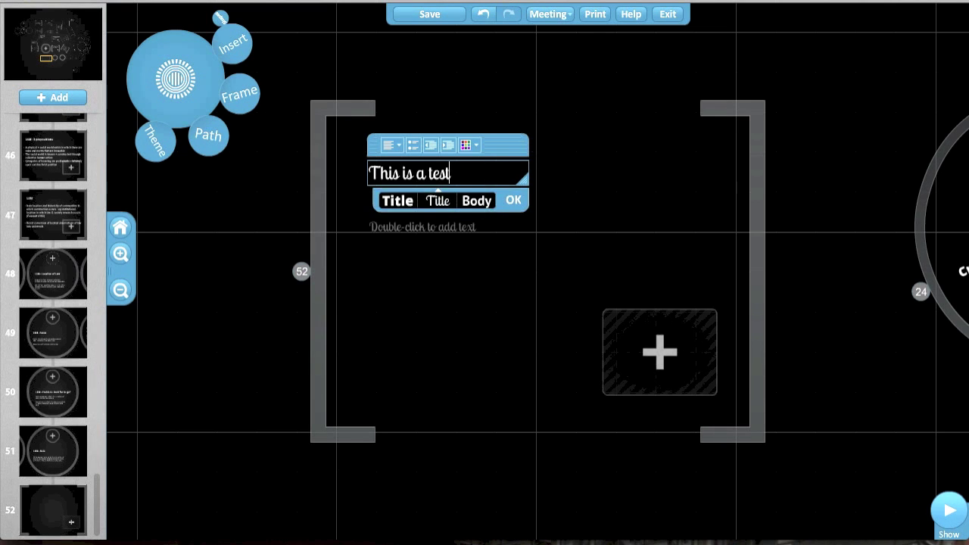
- Colour the whole title purple, then select the empty body text placeholder
click(469, 145)
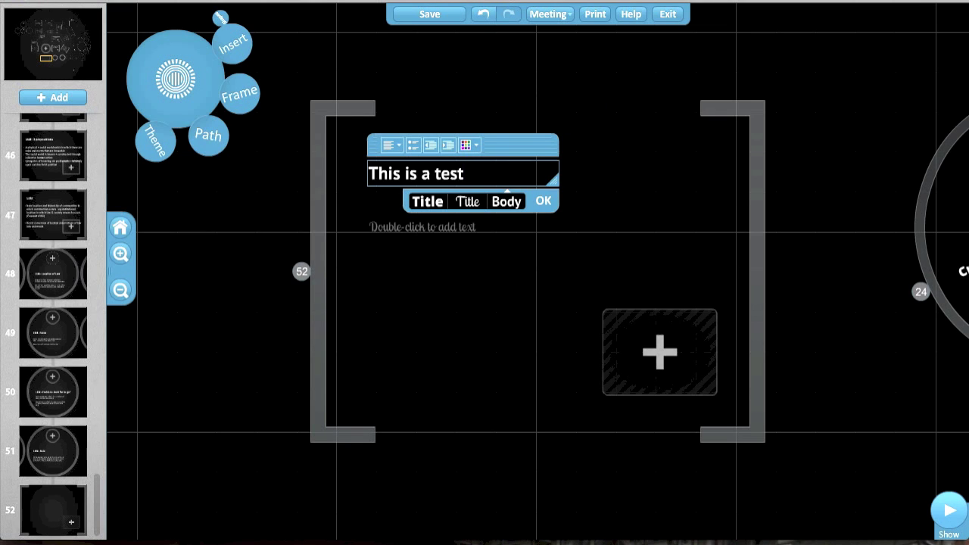
key(Home)
key(shift+End)
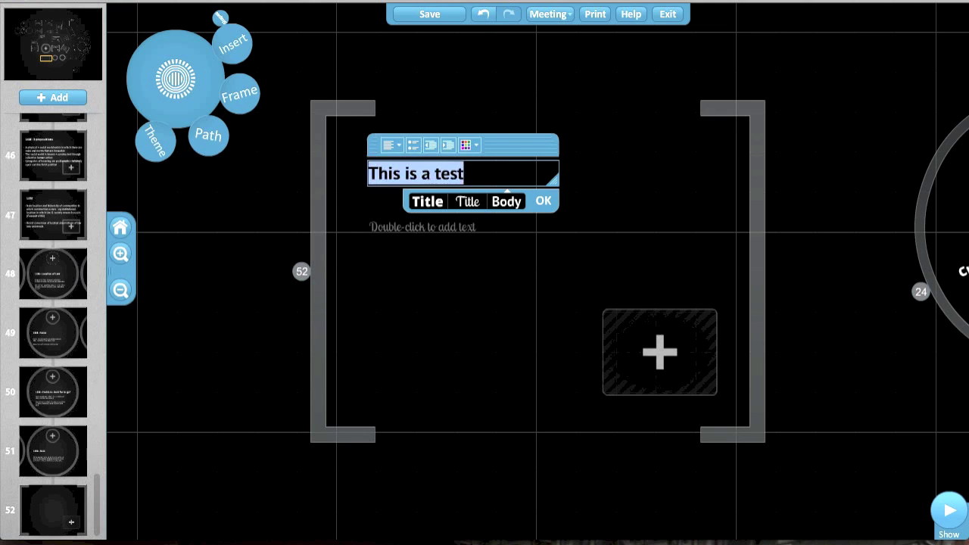
click(469, 145)
click(514, 116)
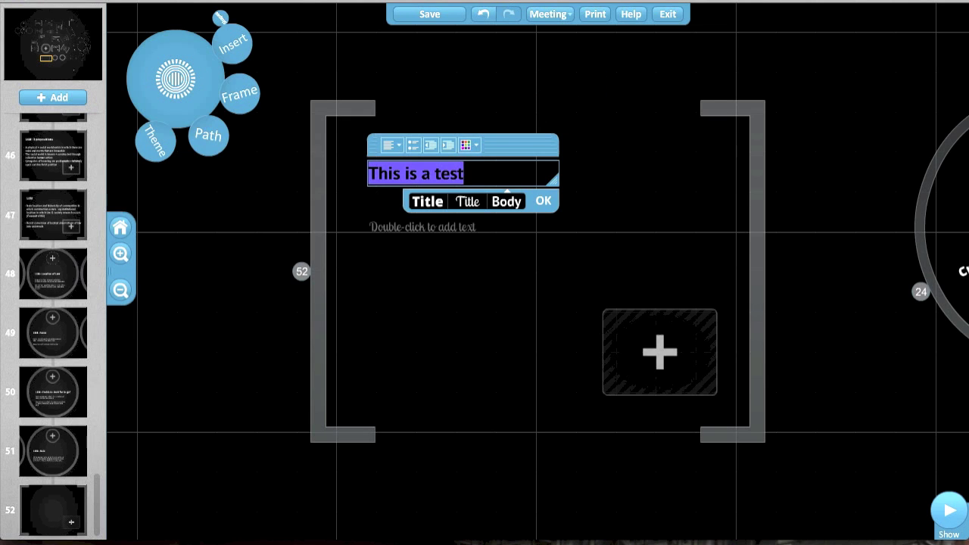
key(Escape)
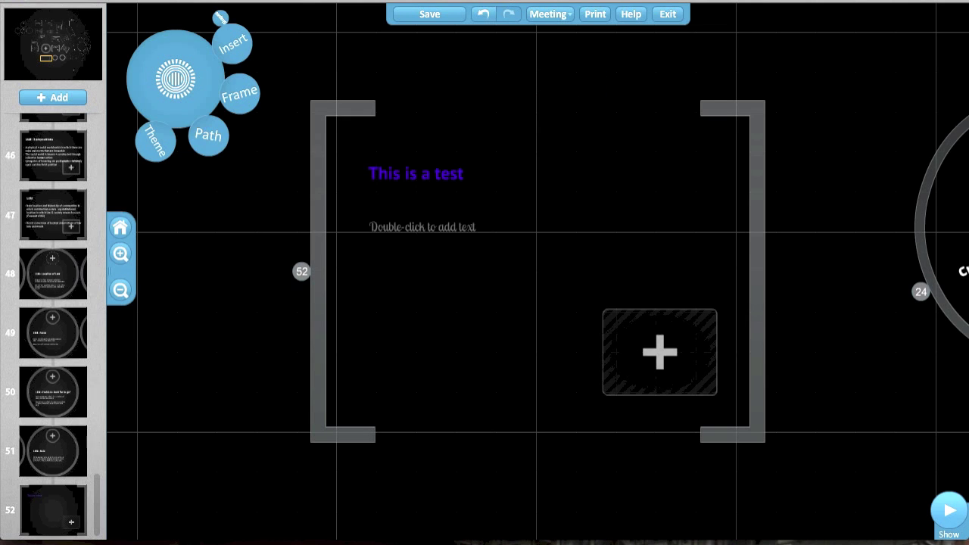
click(422, 226)
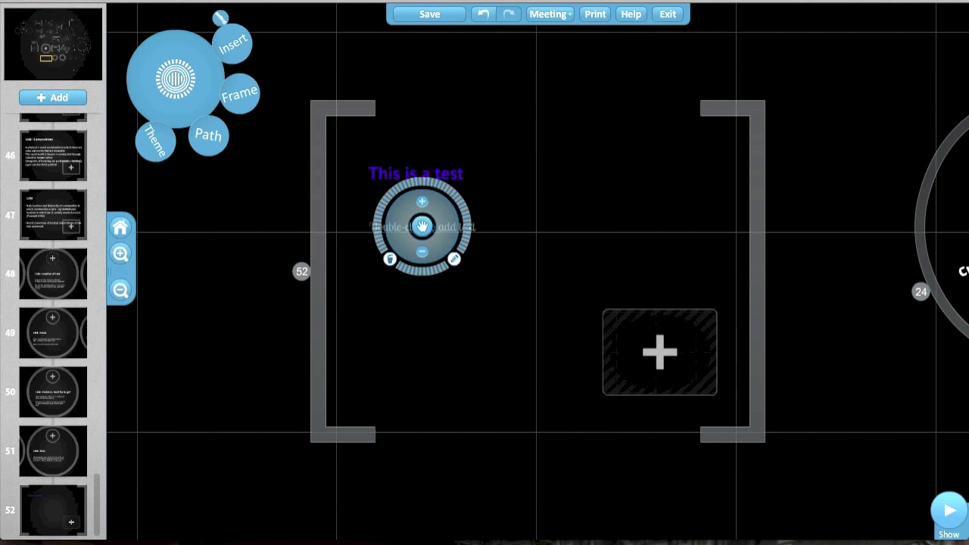
click(454, 259)
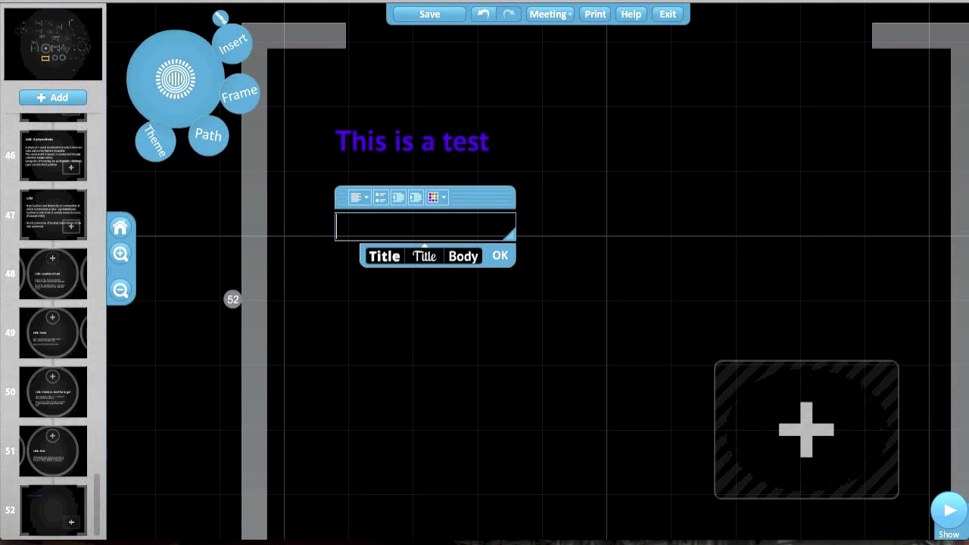
- Enter the body line 'This is a test too' beneath the title
text(This is a test too)
key(Escape)
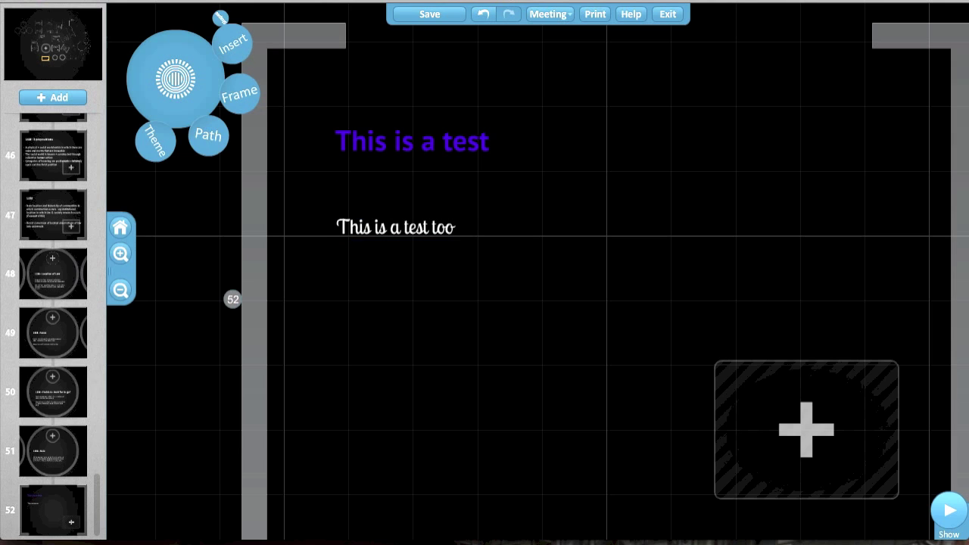
click(395, 226)
- Resize and slightly rotate the body line, then zoom out to all frames
click(394, 202)
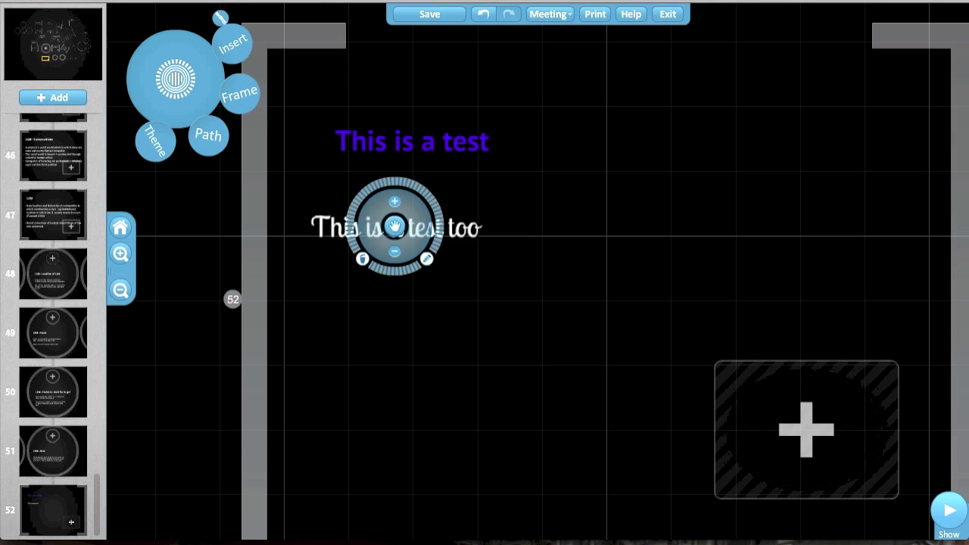
click(394, 201)
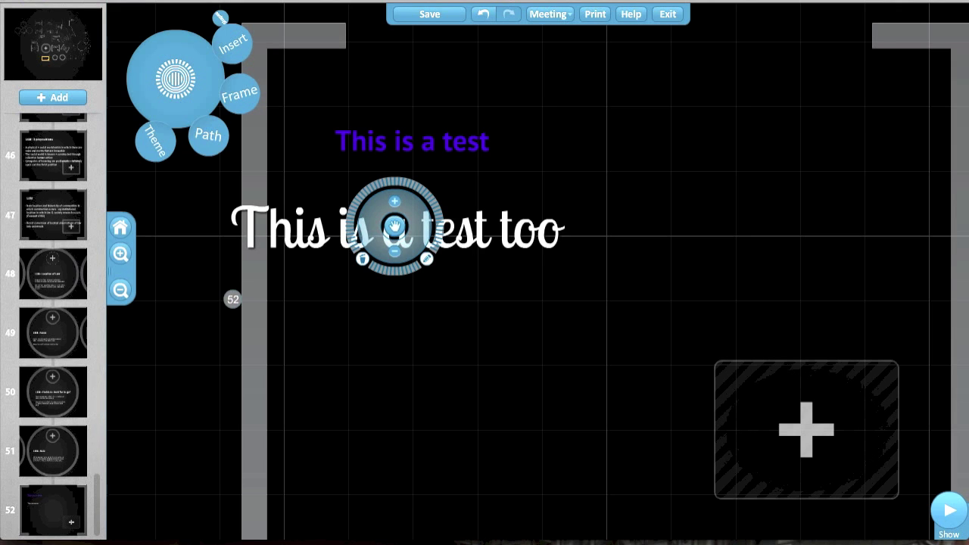
click(394, 251)
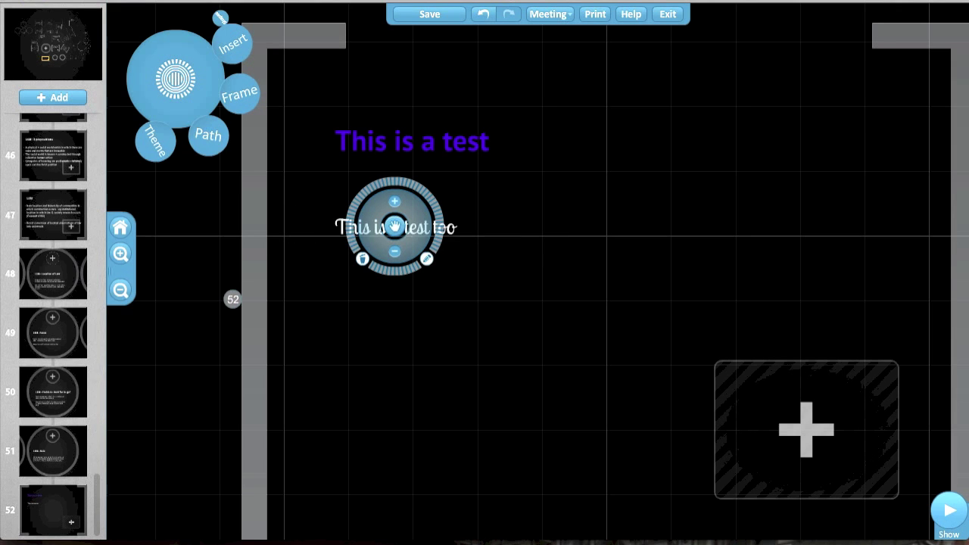
mouse_move(424, 184)
mouse_down()
mouse_move(433, 189)
mouse_move(418, 179)
mouse_up()
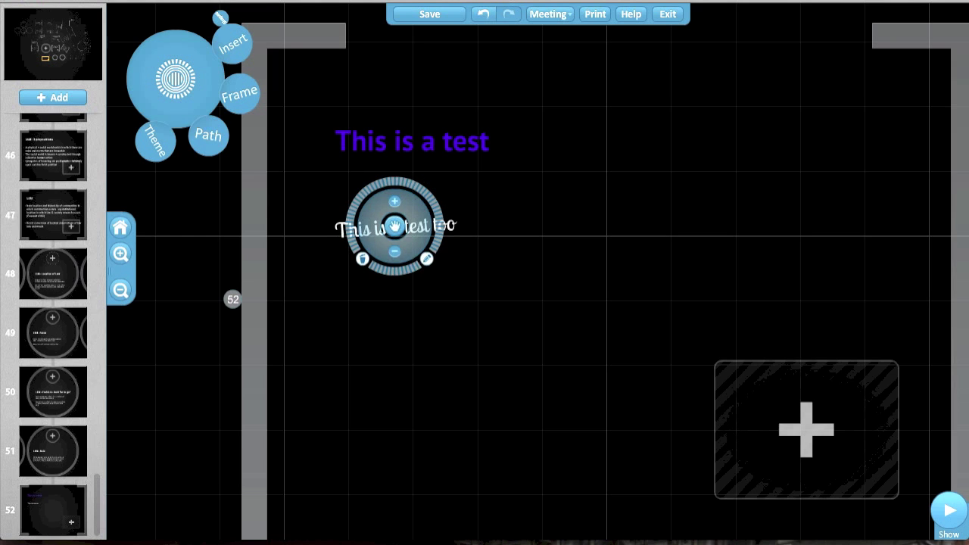
click(487, 275)
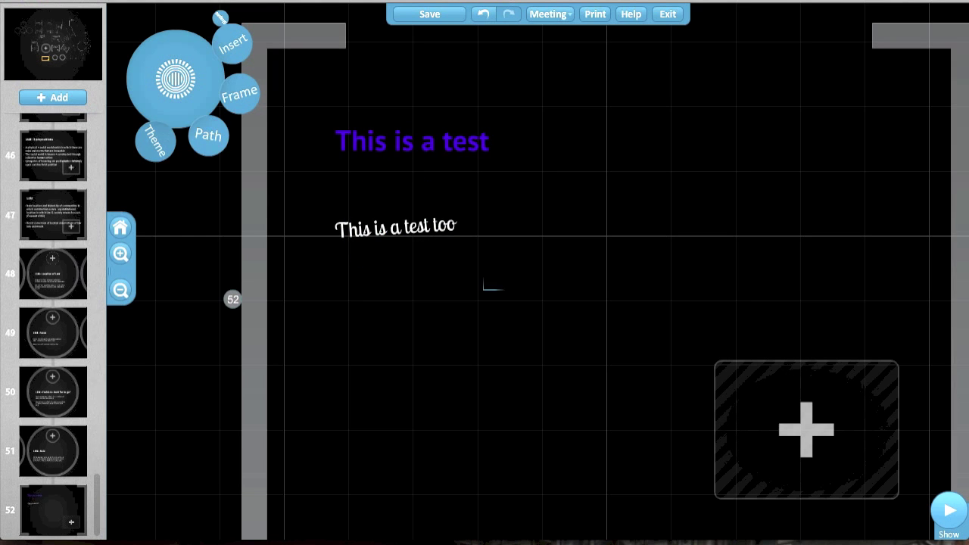
scroll(488, 274, down, 1)
click(120, 227)
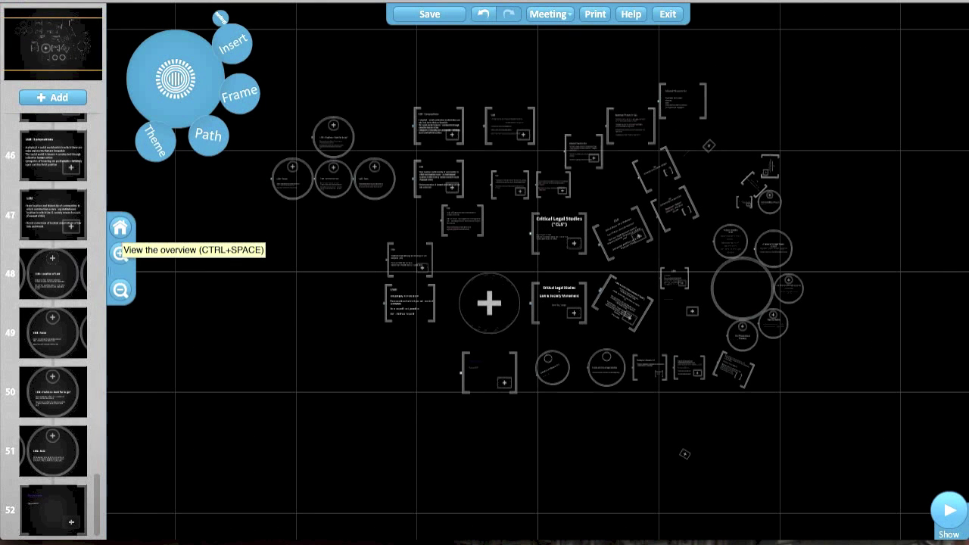
- Remove frame 52 from the path and start presenting from the opening title frame
click(53, 499)
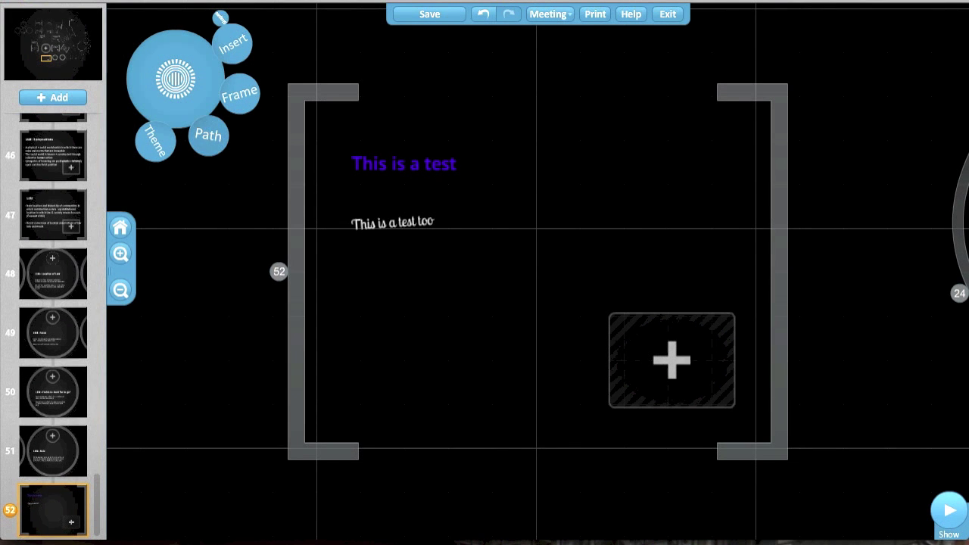
click(208, 135)
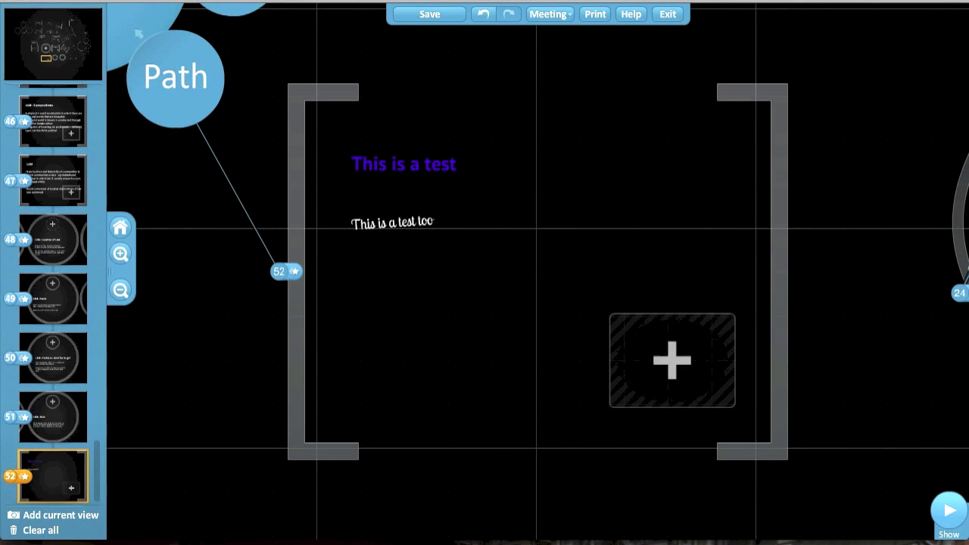
click(82, 455)
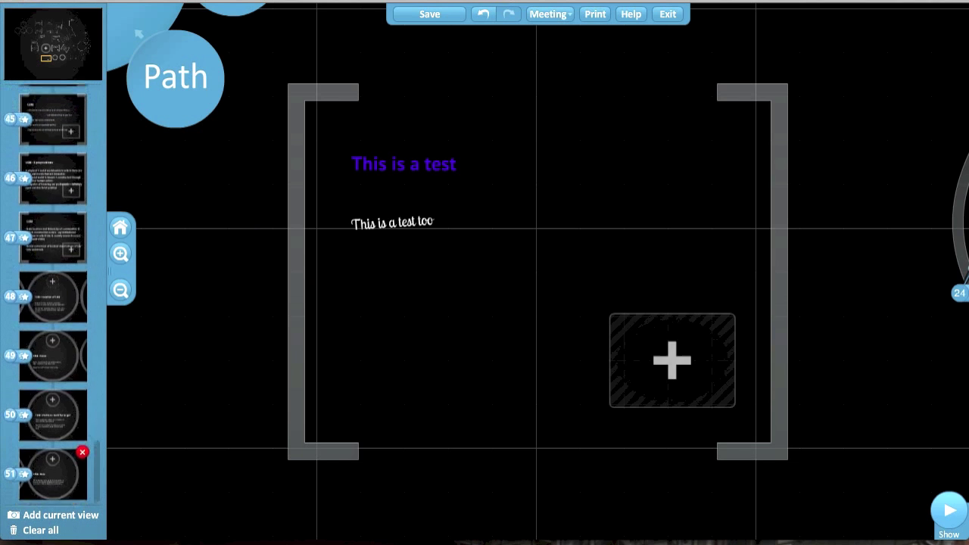
click(171, 64)
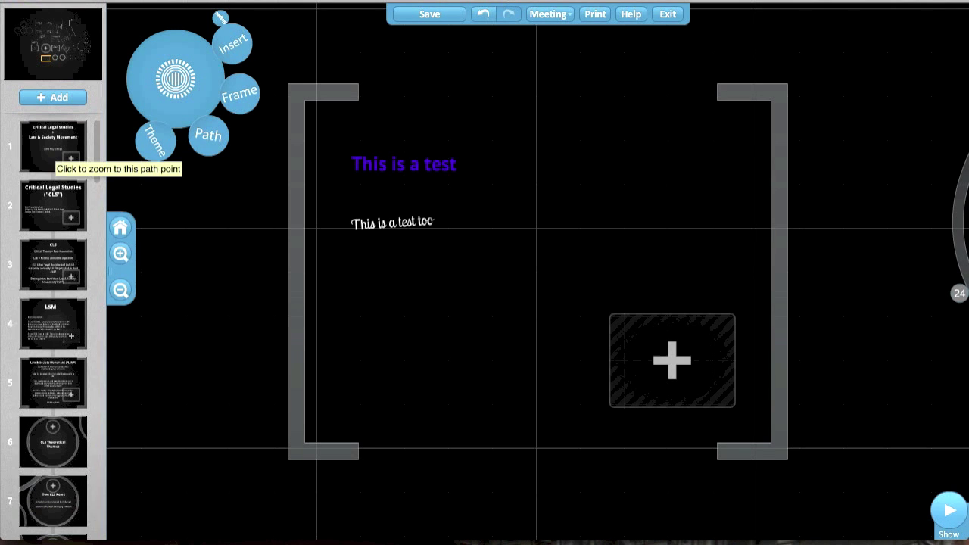
click(53, 155)
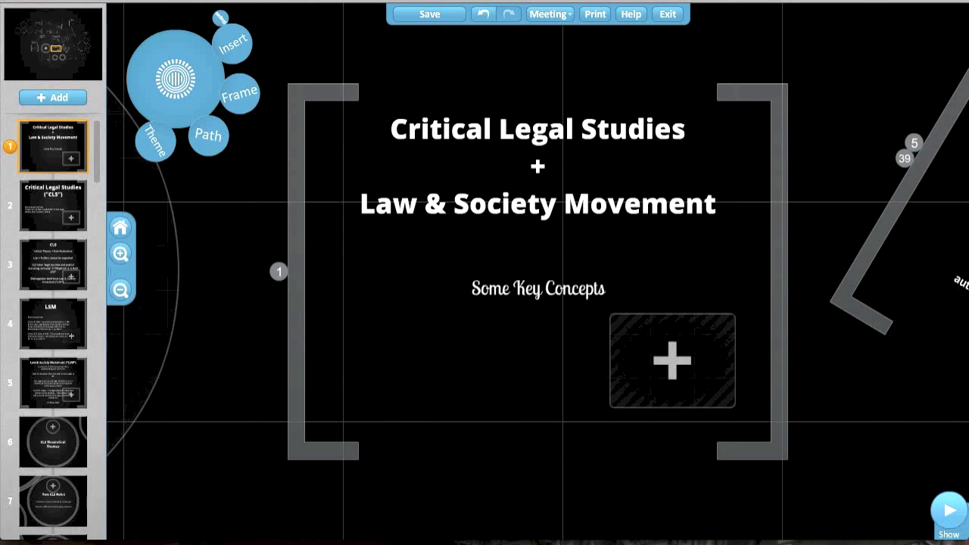
click(949, 511)
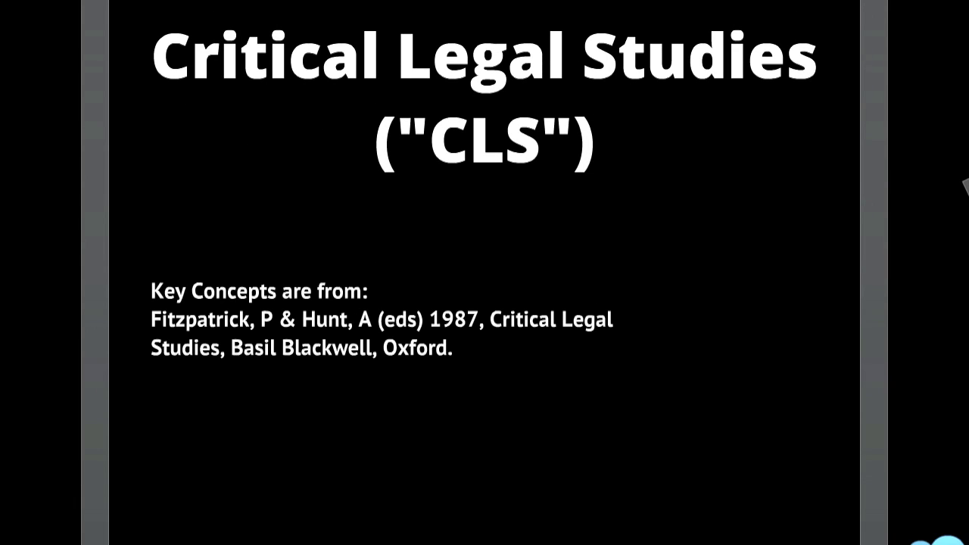
- Advance two frames to 'Not immediately seeking to engage with reality'
key(Right)
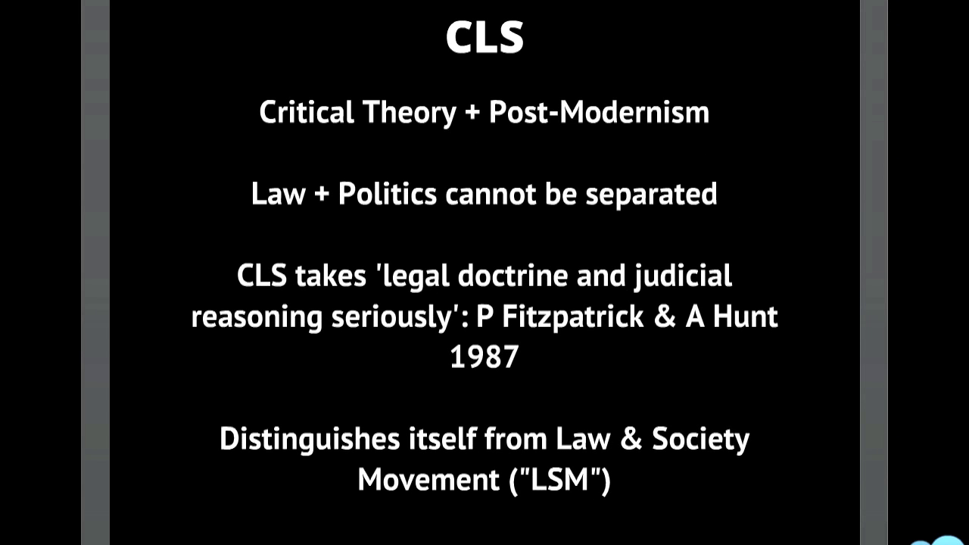
key(Right)
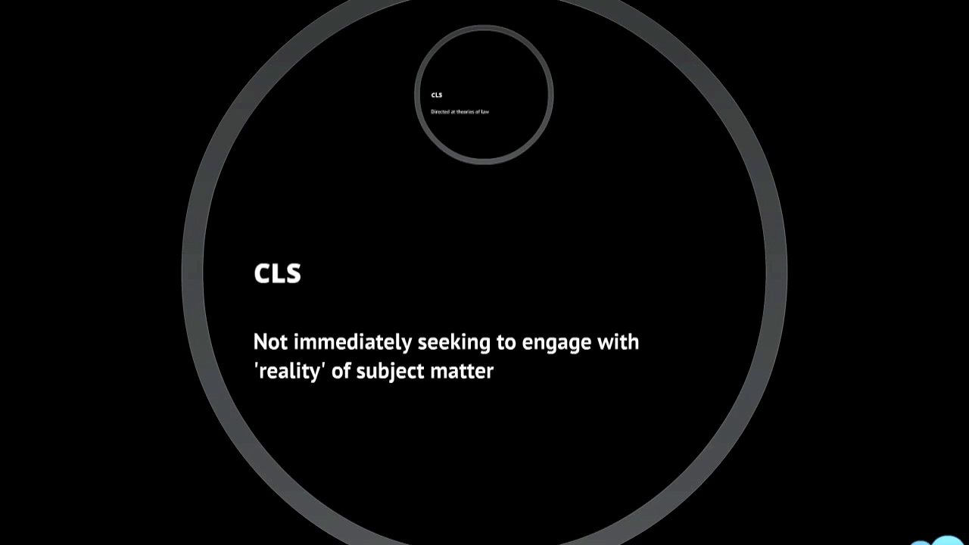
- Advance once more to the 'Forms of critical legal studies' frames
key(Right)
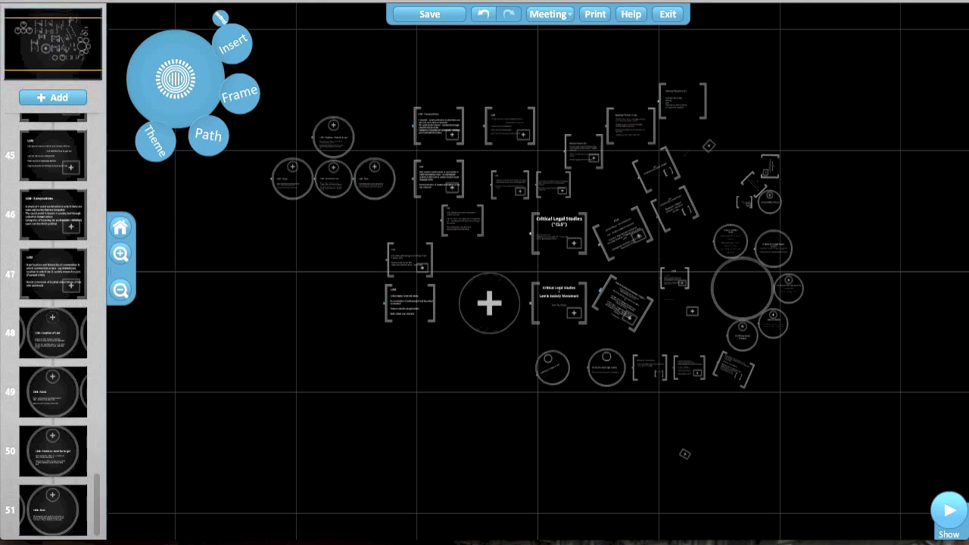
scroll(53, 326, up, 5)
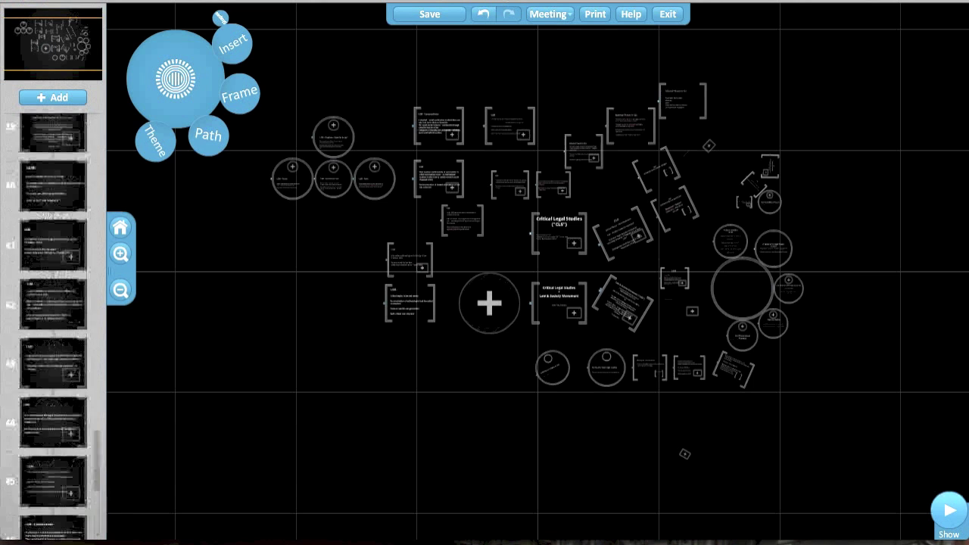
scroll(53, 325, up, 5)
scroll(53, 326, up, 5)
scroll(53, 326, up, 5)
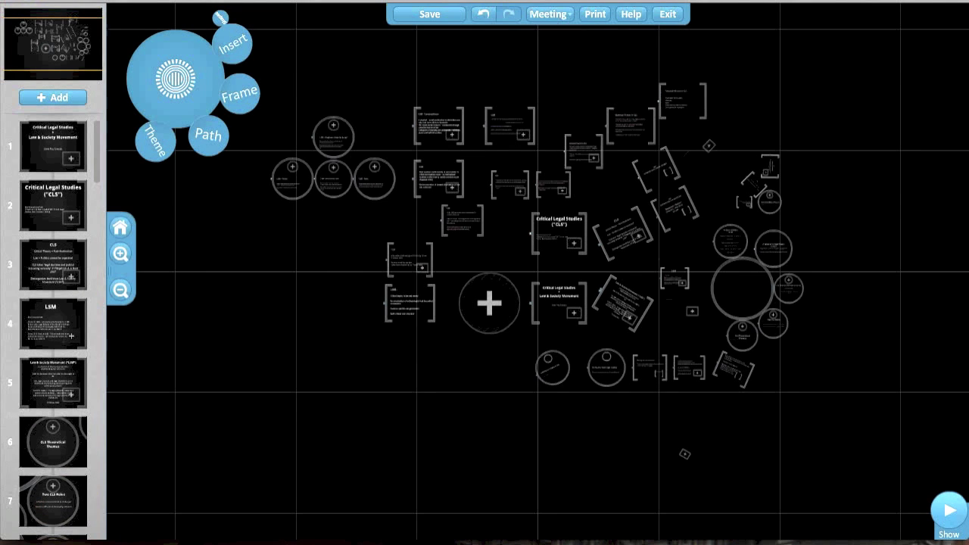
click(53, 146)
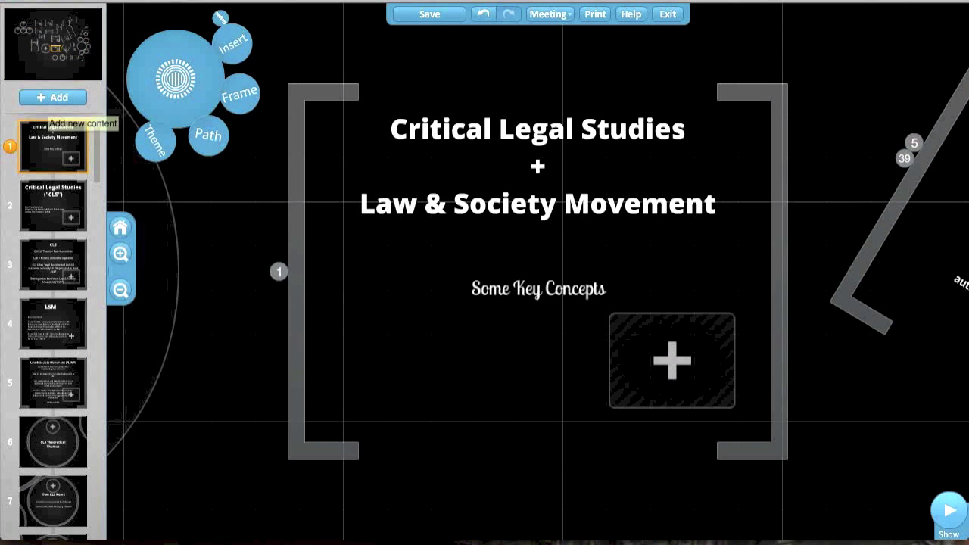
click(206, 133)
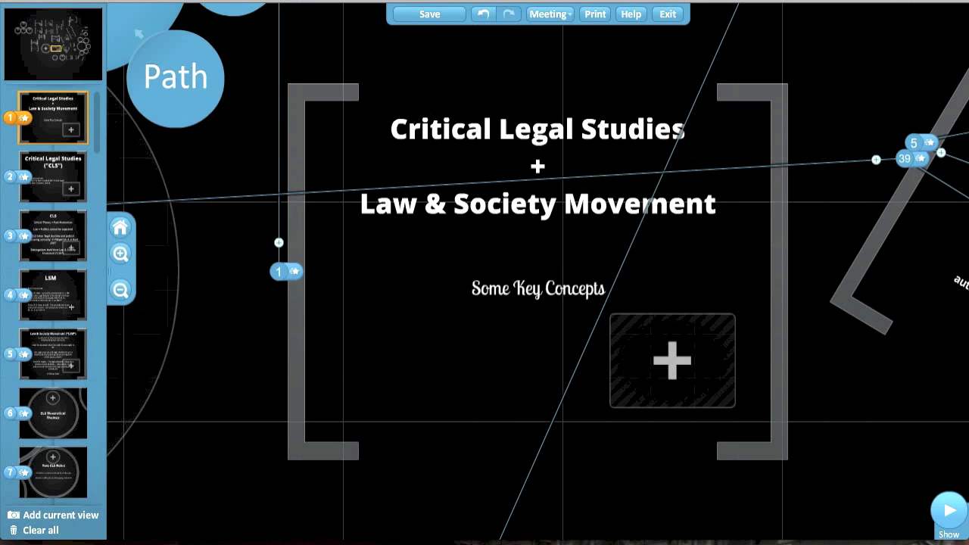
click(120, 227)
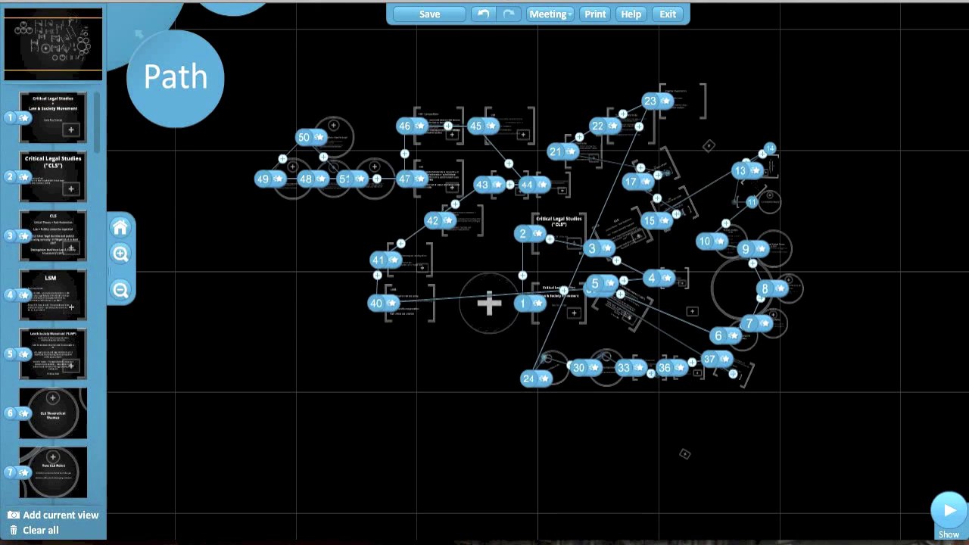
key(Escape)
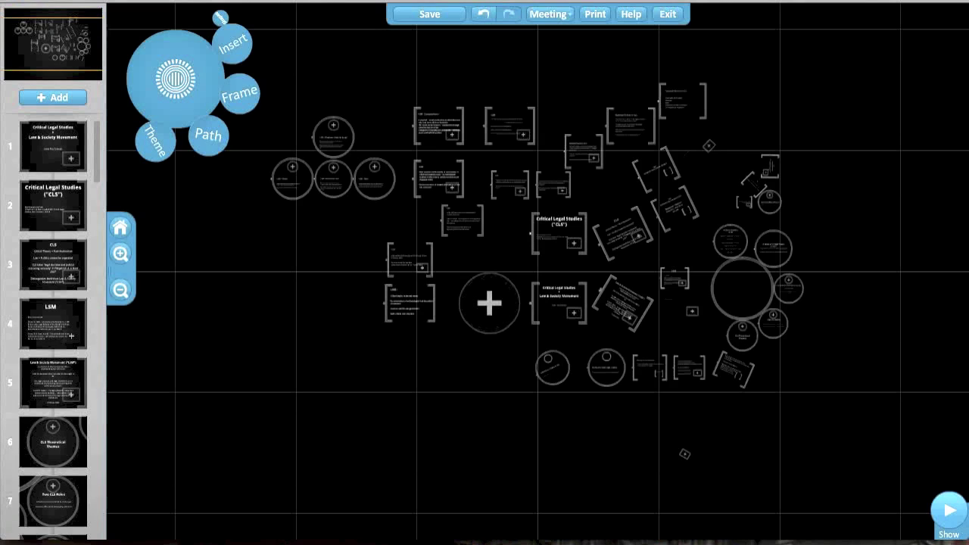